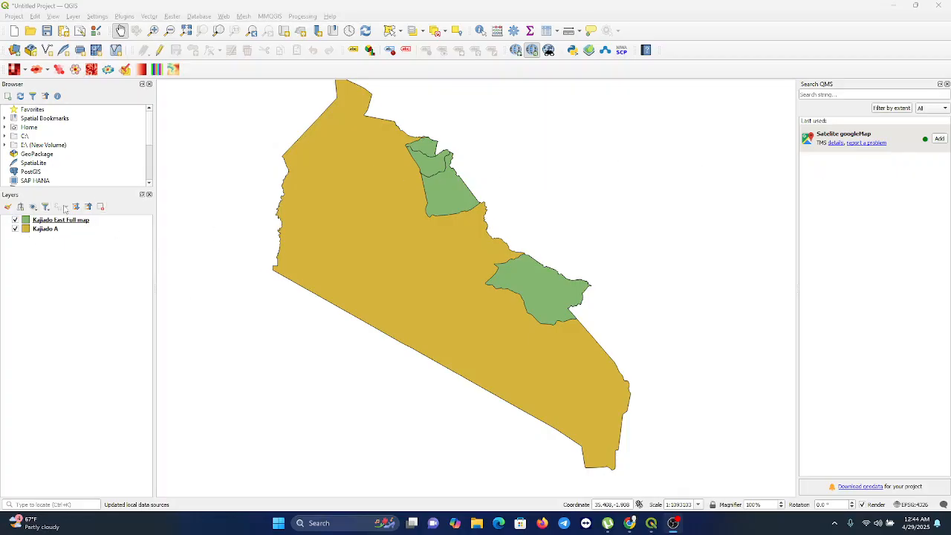
{"action": "left_click_drag", "start_coordinate": [544, 156], "coordinate": [545, 158]}
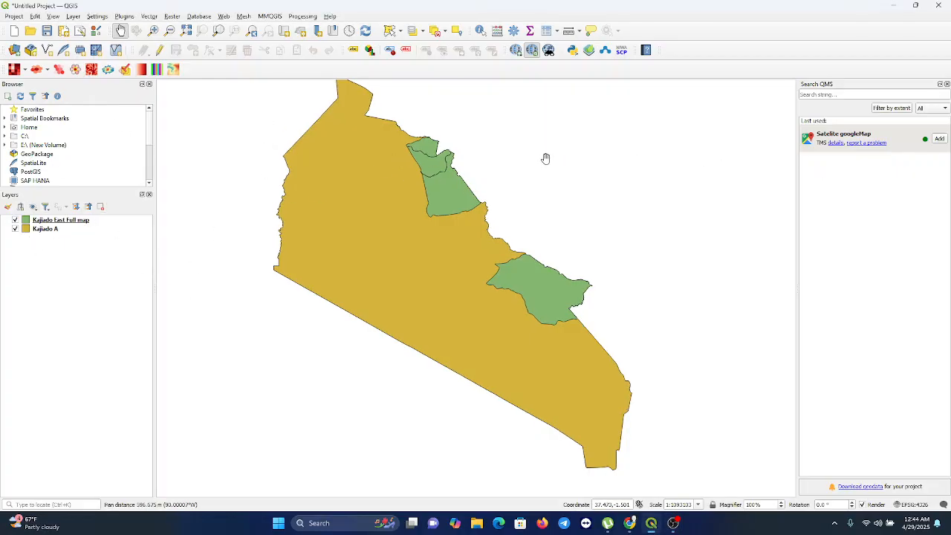
{"action": "left_click_drag", "start_coordinate": [413, 246], "coordinate": [403, 268]}
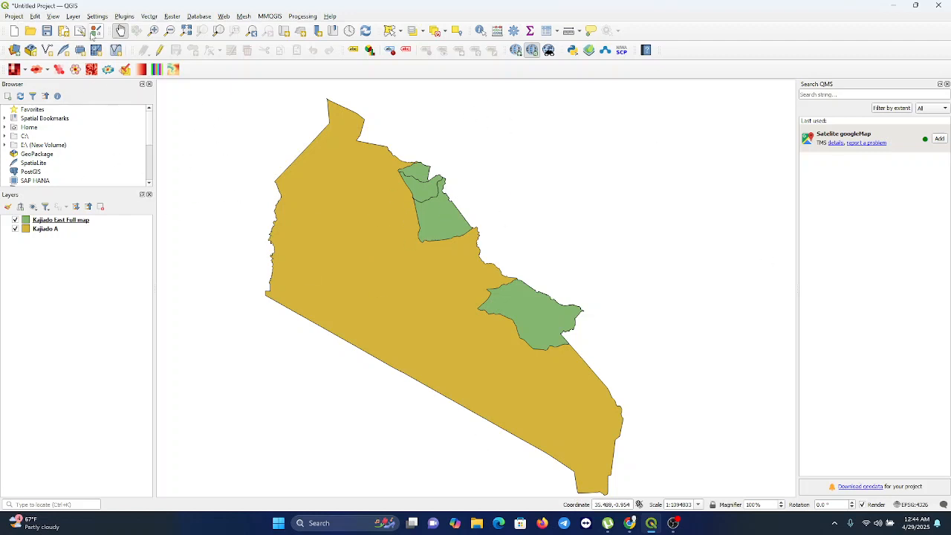
{"action": "left_click", "coordinate": [73, 16]}
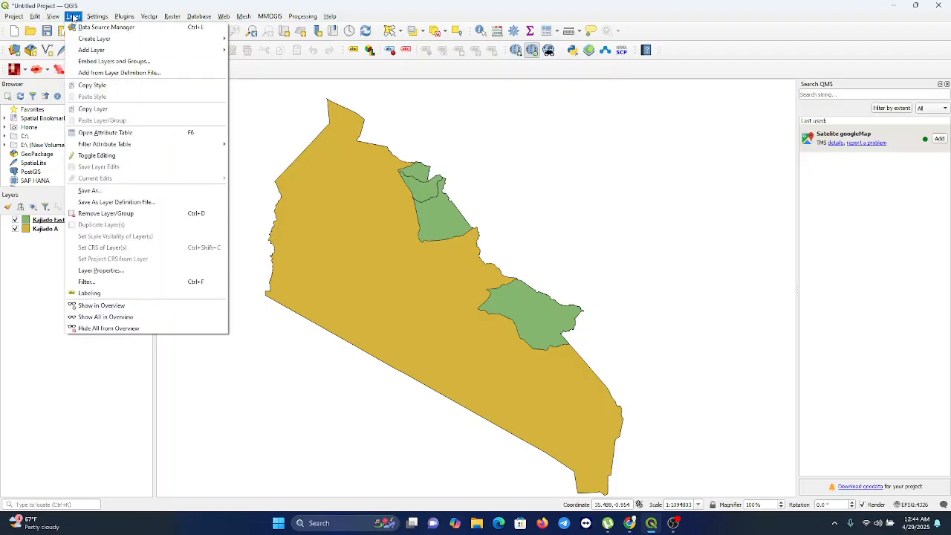
{"action": "mouse_move", "coordinate": [104, 50]}
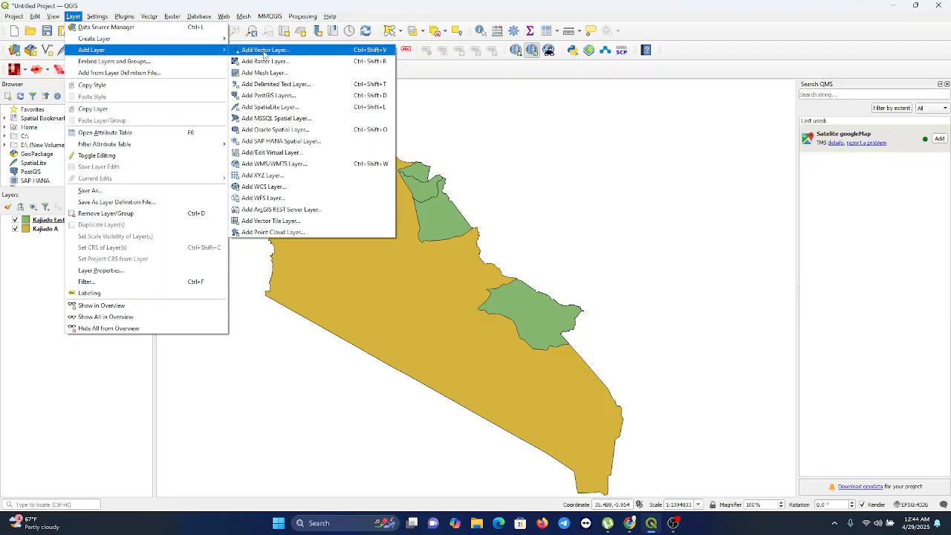
{"action": "left_click", "coordinate": [264, 51]}
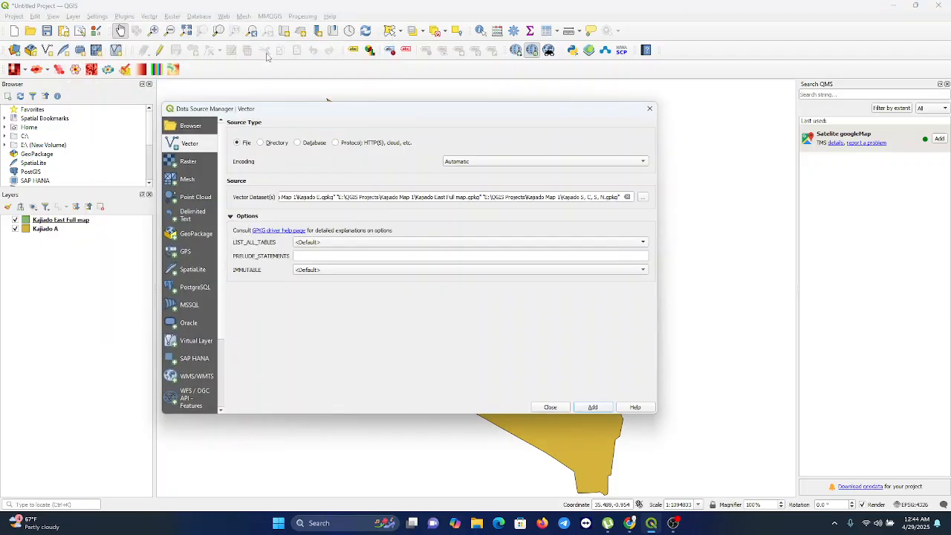
{"action": "left_click", "coordinate": [643, 197]}
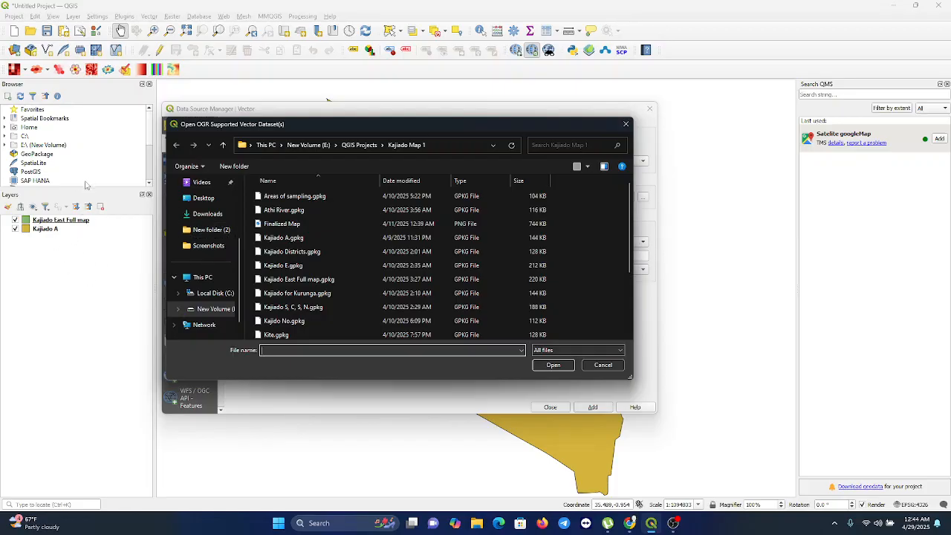
{"action": "left_click", "coordinate": [553, 365]}
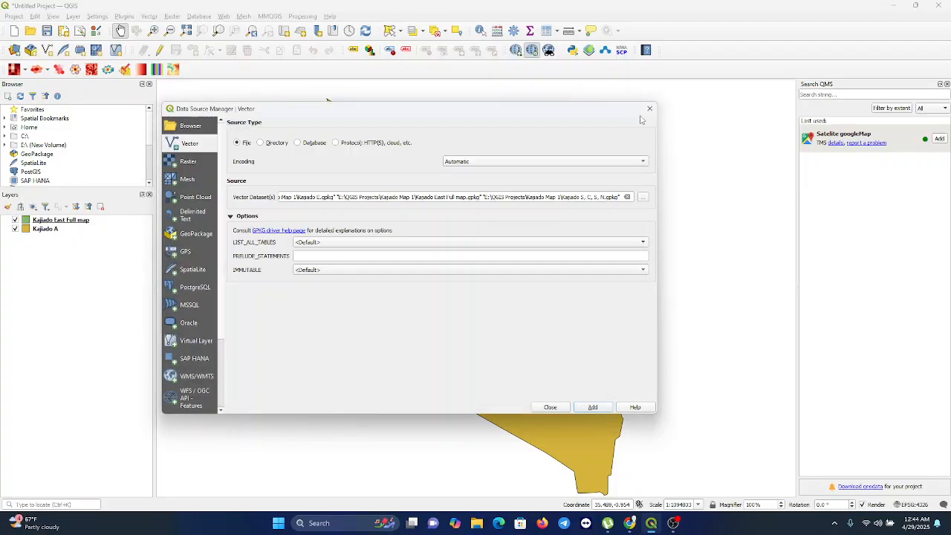
{"action": "left_click", "coordinate": [649, 109]}
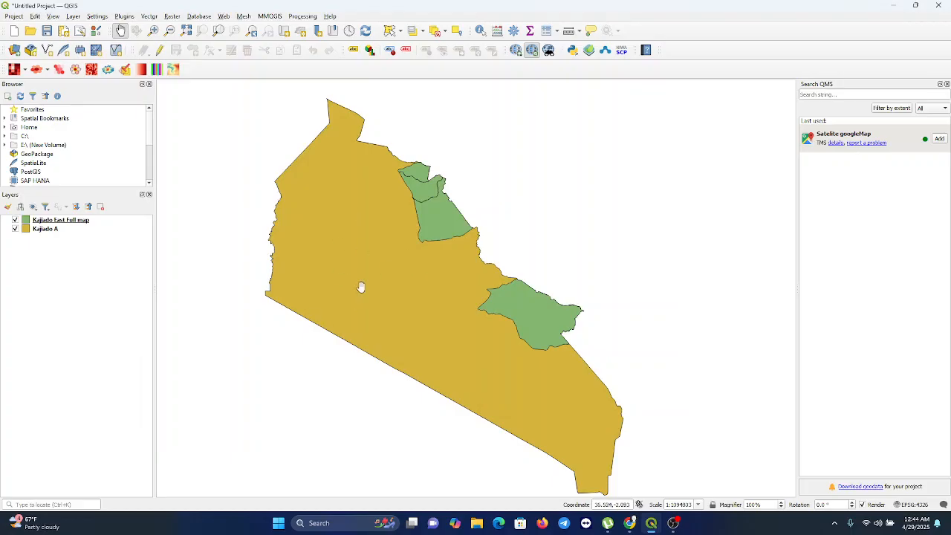
Hide and redisplay the Kajiado A layer and the Kajiado East Full map layer in turn to view each separately
{"action": "left_click", "coordinate": [16, 228]}
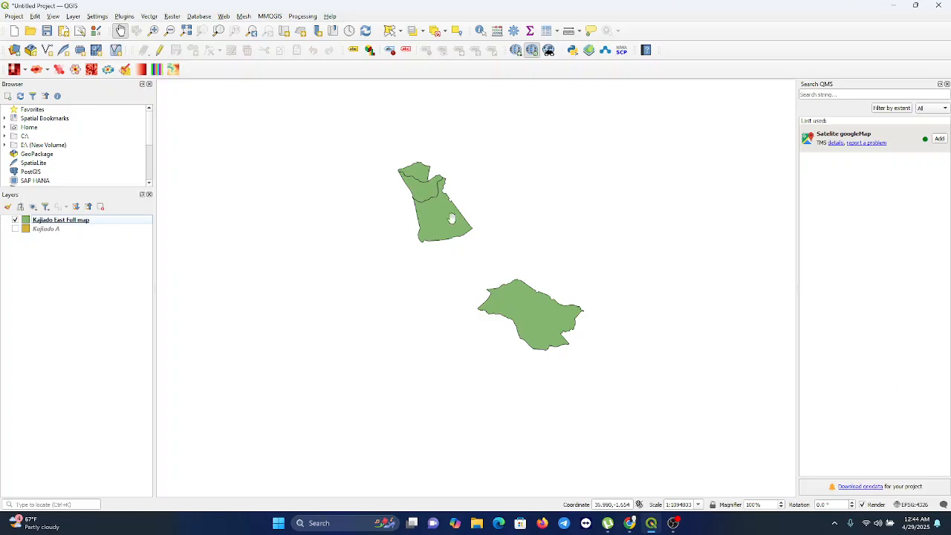
{"action": "left_click", "coordinate": [15, 229]}
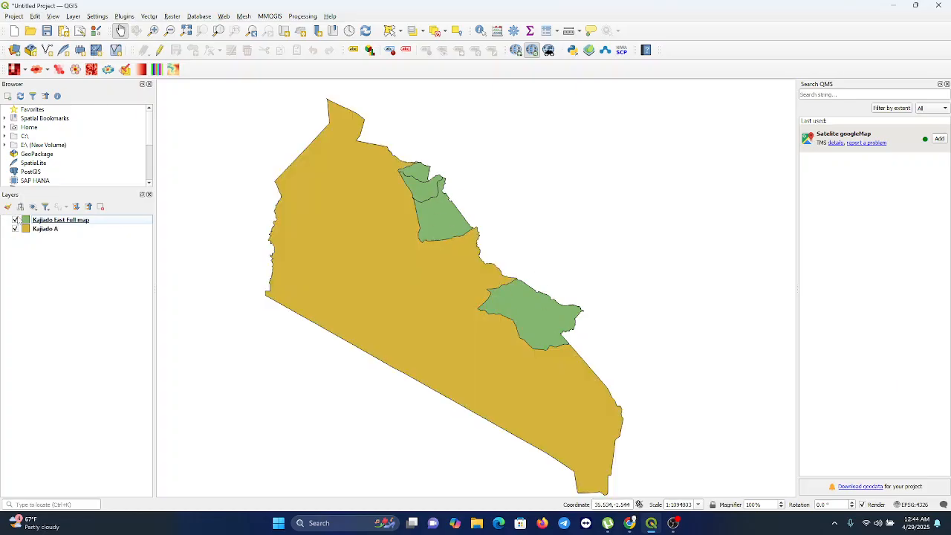
{"action": "left_click", "coordinate": [15, 219]}
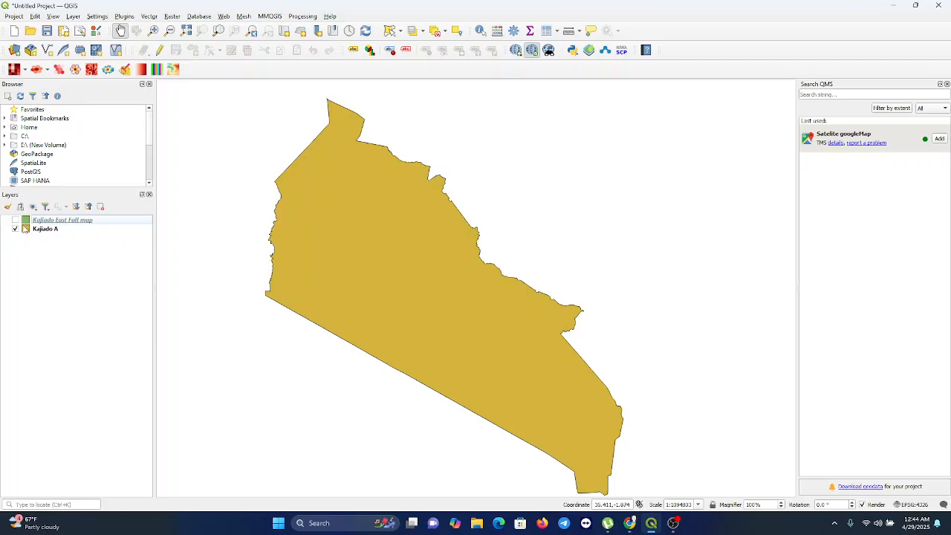
{"action": "left_click", "coordinate": [15, 219]}
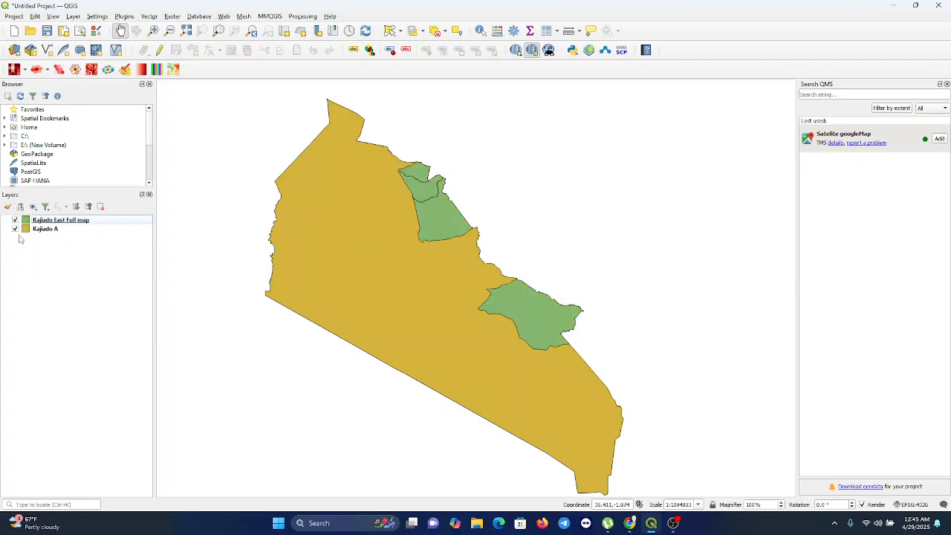
Set up Merge Vector Layers with Kajiado A and Kajiado East Full map as the input layers
{"action": "left_click", "coordinate": [151, 16]}
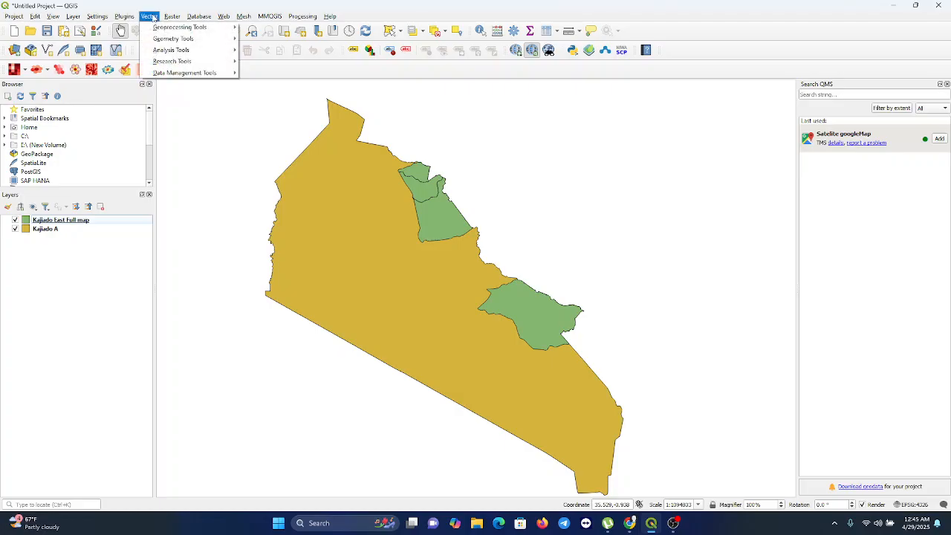
{"action": "mouse_move", "coordinate": [174, 74]}
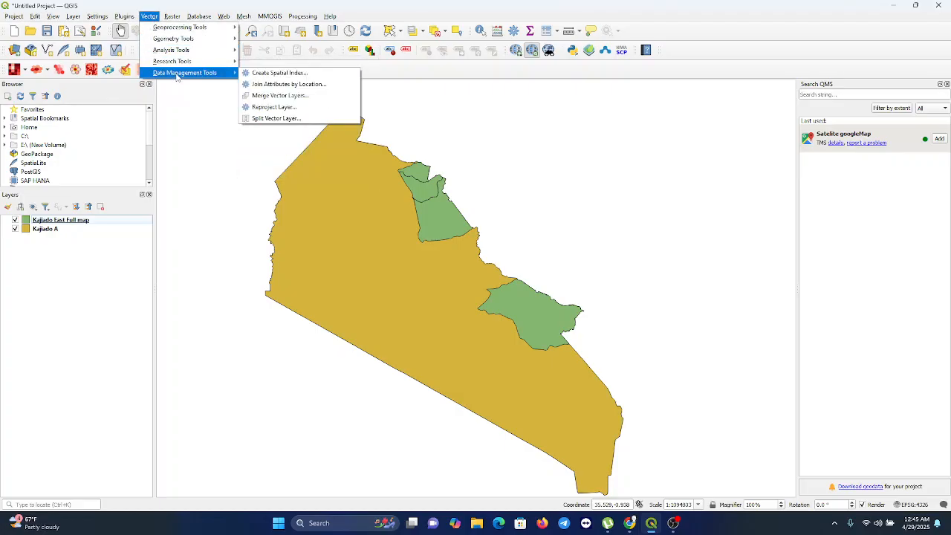
{"action": "left_click", "coordinate": [278, 96]}
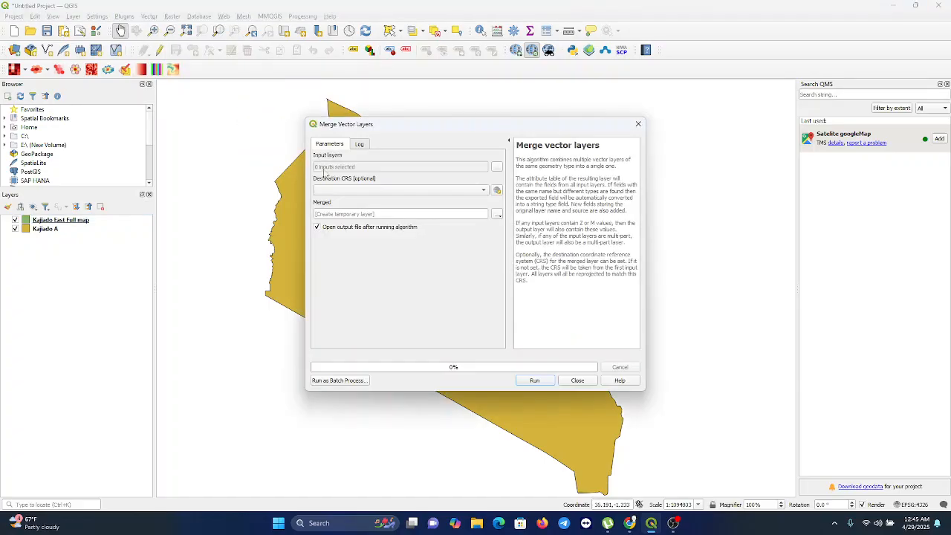
{"action": "left_click", "coordinate": [496, 167]}
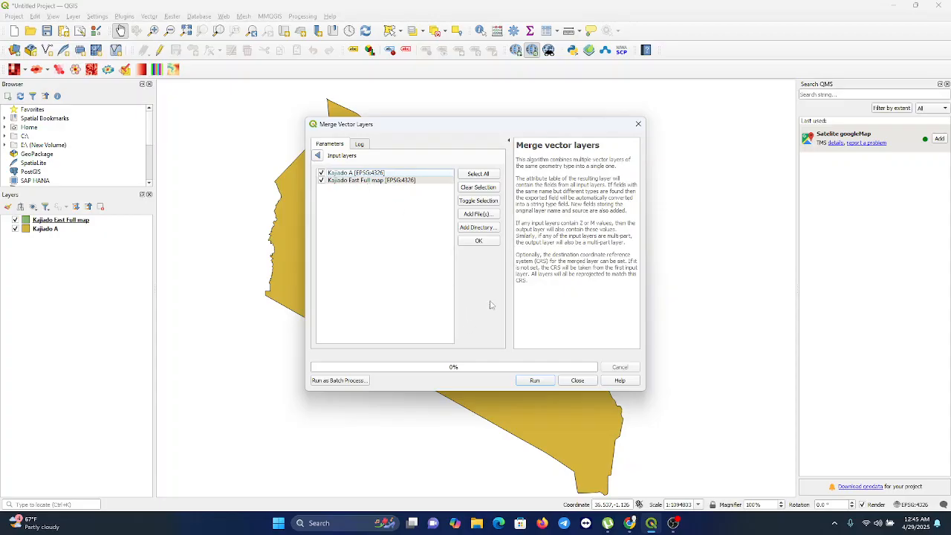
{"action": "left_click", "coordinate": [479, 242]}
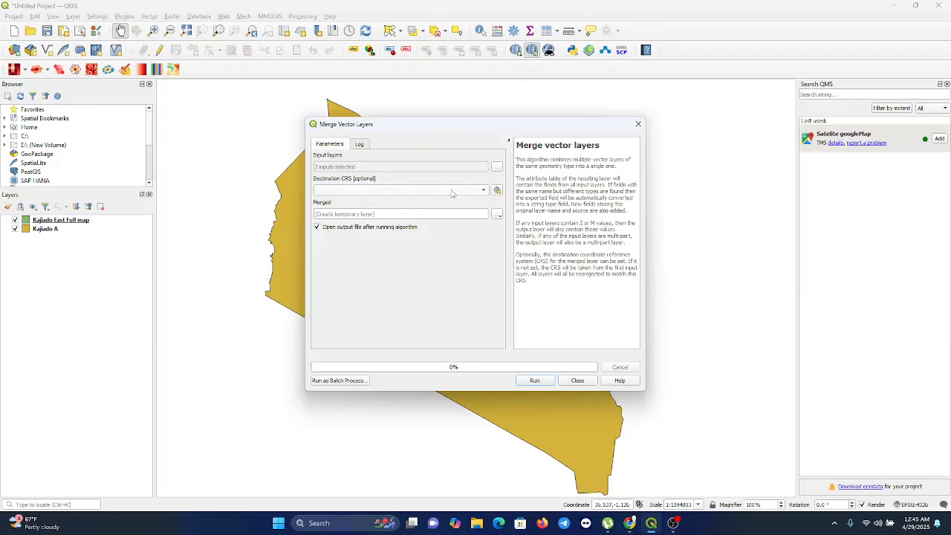
Set the merged output to a GPKG file named Kajiado merged map in Downloads and run the merge
{"action": "left_click", "coordinate": [496, 214]}
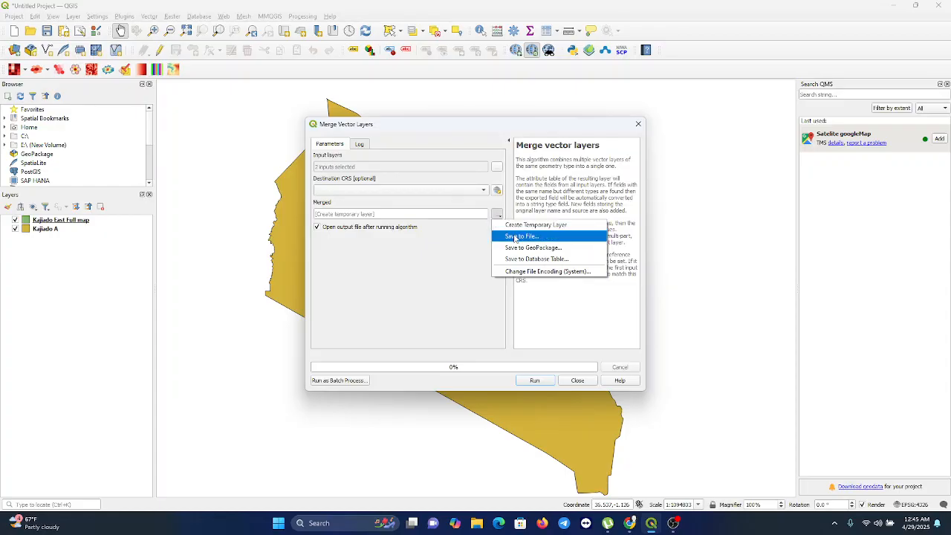
{"action": "left_click", "coordinate": [522, 236]}
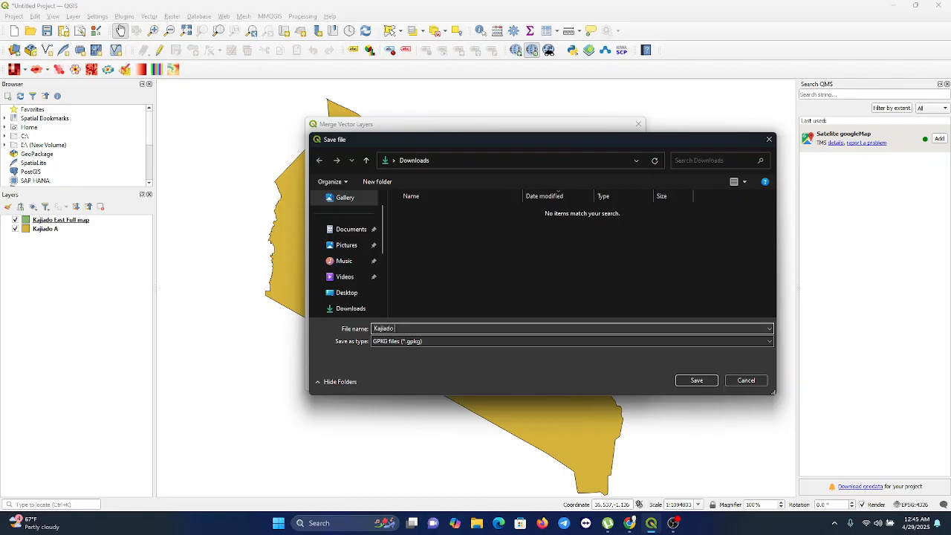
{"action": "type", "text": "d map"}
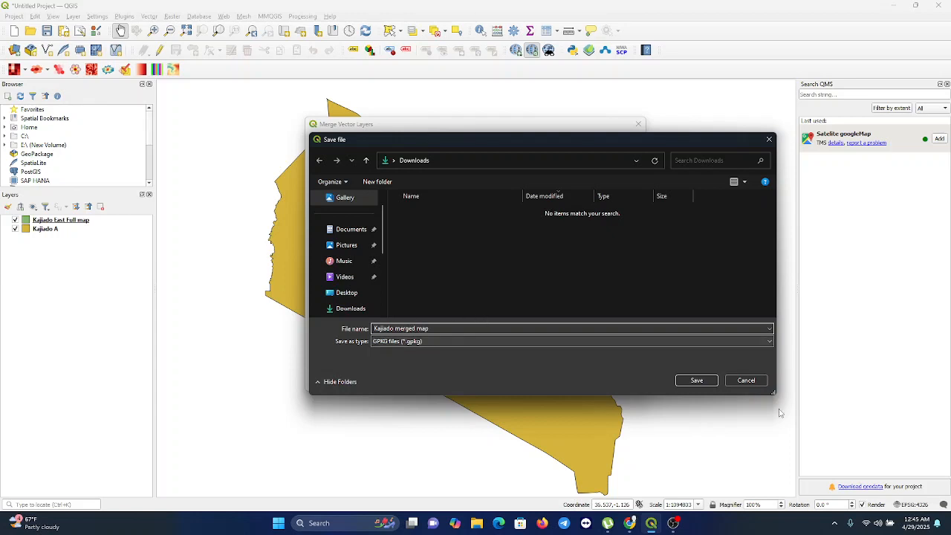
{"action": "left_click", "coordinate": [702, 380]}
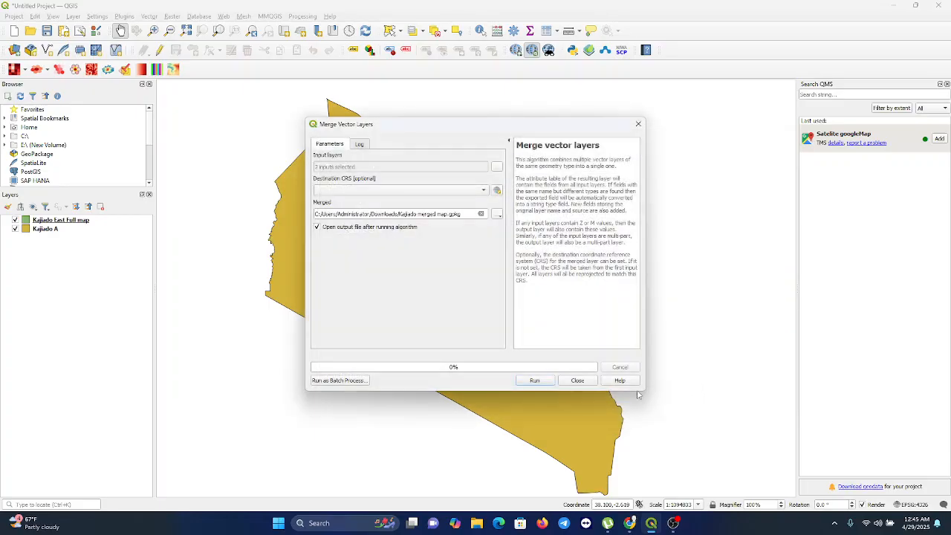
{"action": "left_click", "coordinate": [535, 381]}
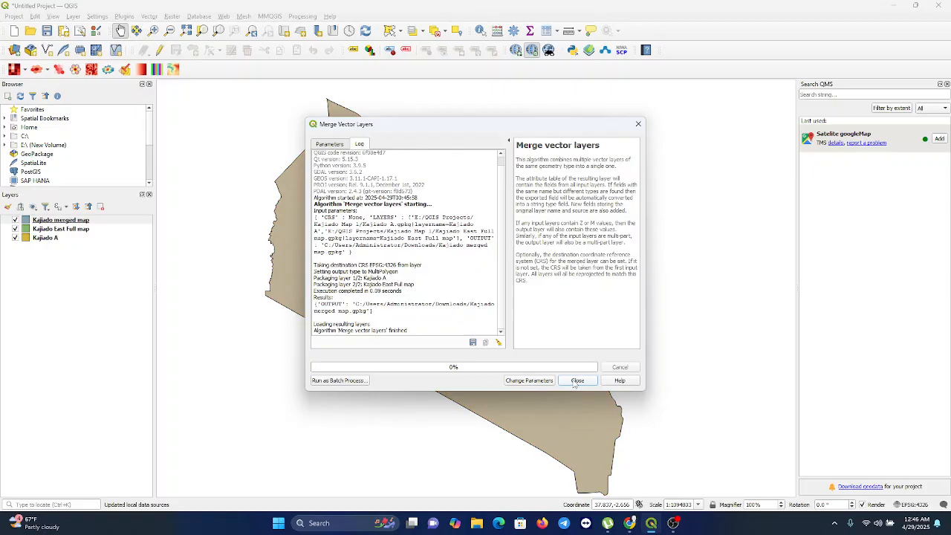
{"action": "left_click", "coordinate": [575, 381]}
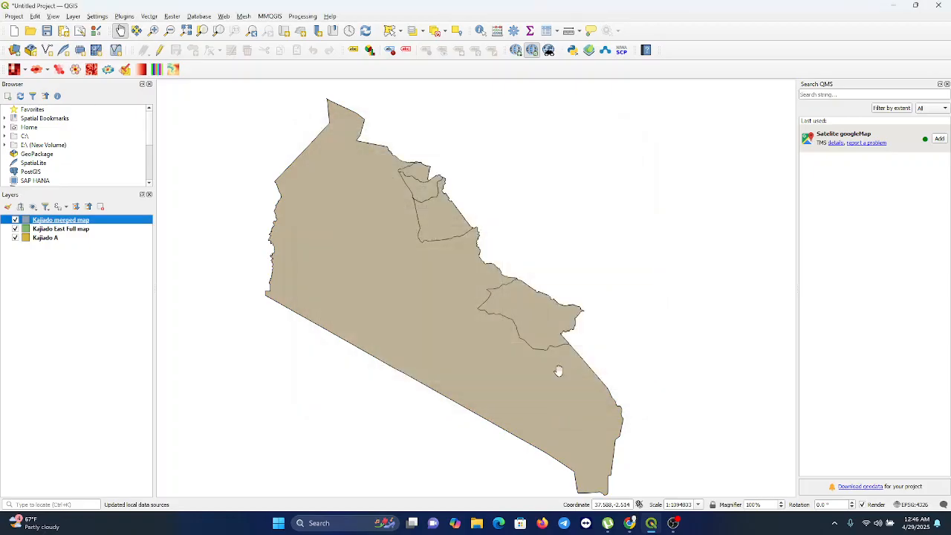
View Kajiado merged map on its own, and compare it with only Kajiado East Full map and Kajiado A displayed
{"action": "left_click", "coordinate": [15, 238]}
{"action": "left_click", "coordinate": [16, 229]}
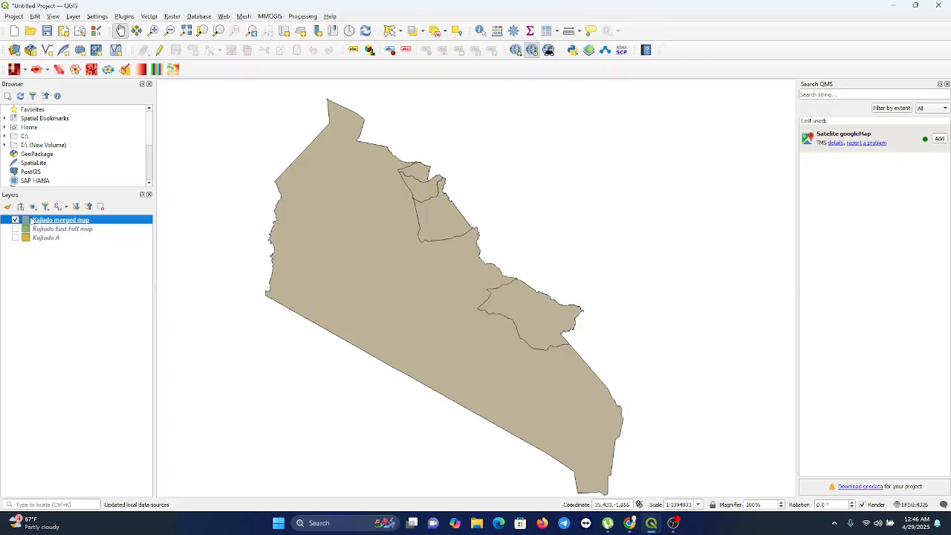
{"action": "left_click", "coordinate": [16, 229]}
{"action": "left_click", "coordinate": [16, 238]}
{"action": "left_click", "coordinate": [16, 220]}
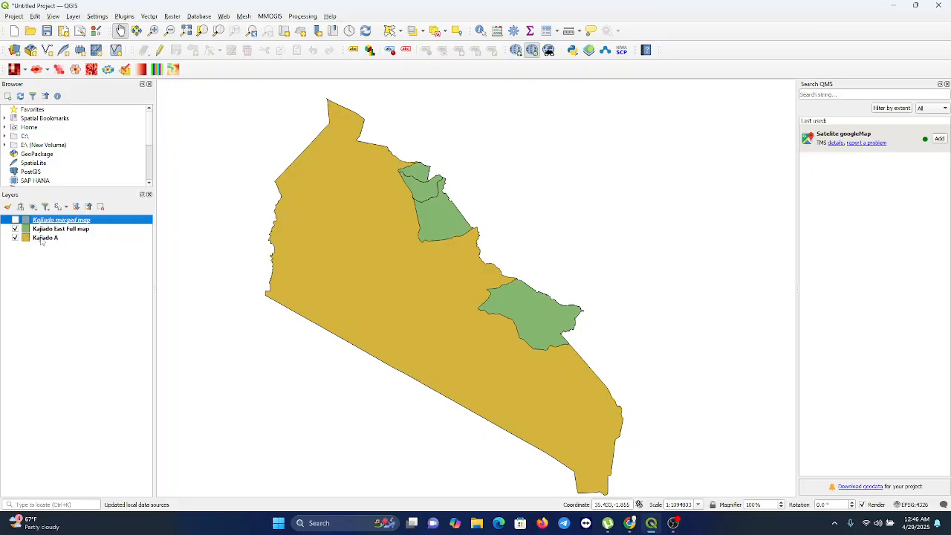
Examine the attribute table of the Kajiado A layer
{"action": "right_click", "coordinate": [43, 239]}
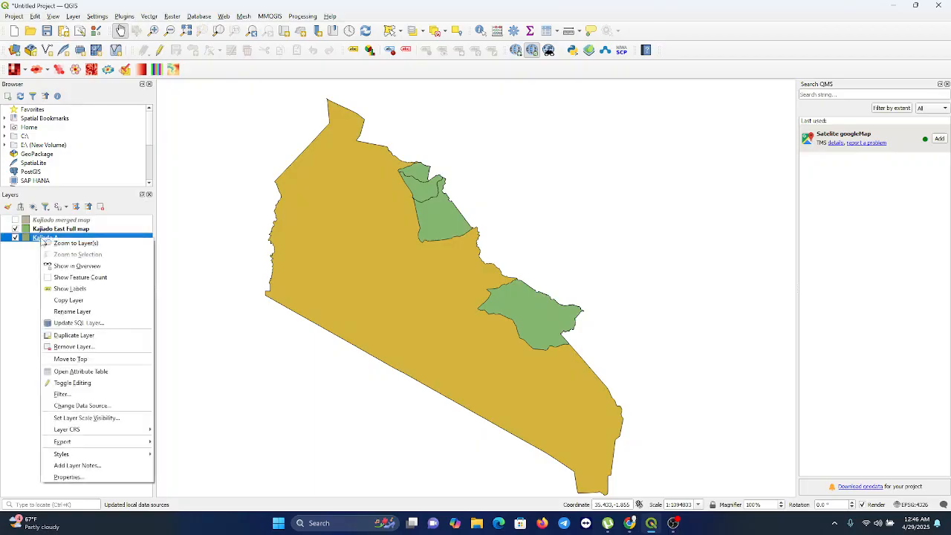
{"action": "left_click", "coordinate": [77, 371]}
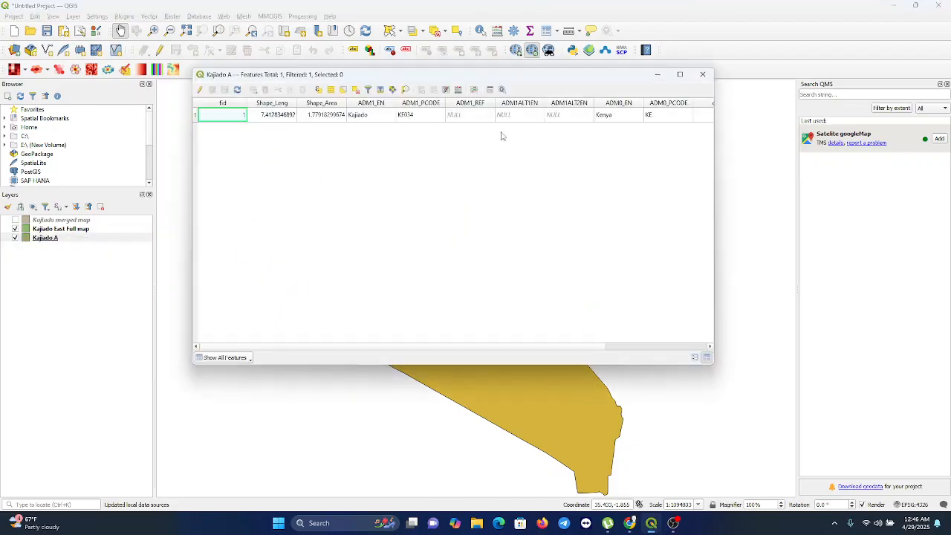
{"action": "left_click", "coordinate": [702, 75]}
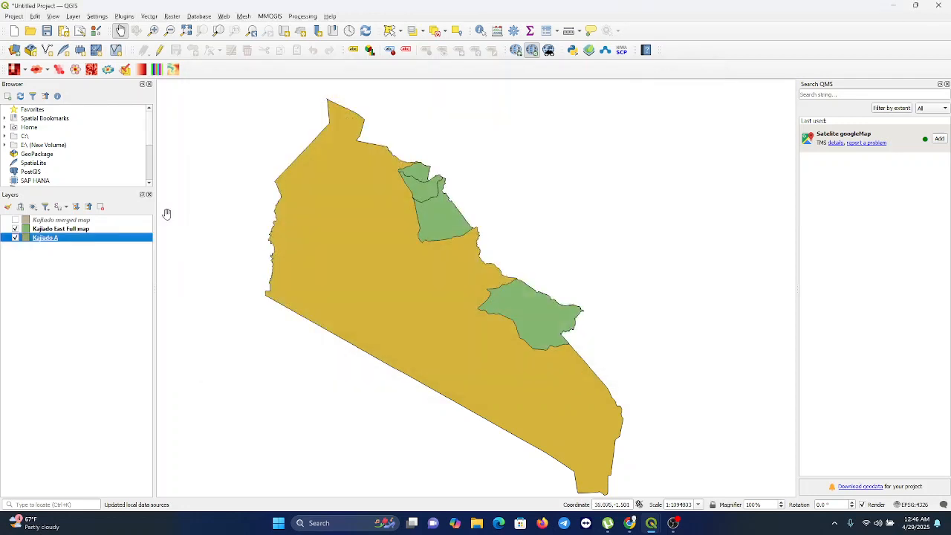
Examine the attribute table of the Kajiado East Full map layer
{"action": "left_click", "coordinate": [34, 230]}
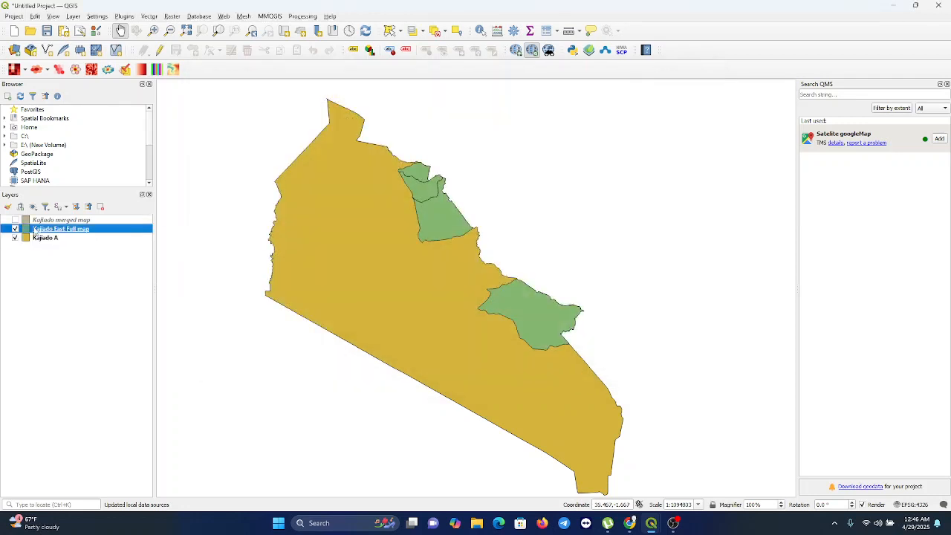
{"action": "right_click", "coordinate": [34, 229]}
{"action": "left_click", "coordinate": [77, 372]}
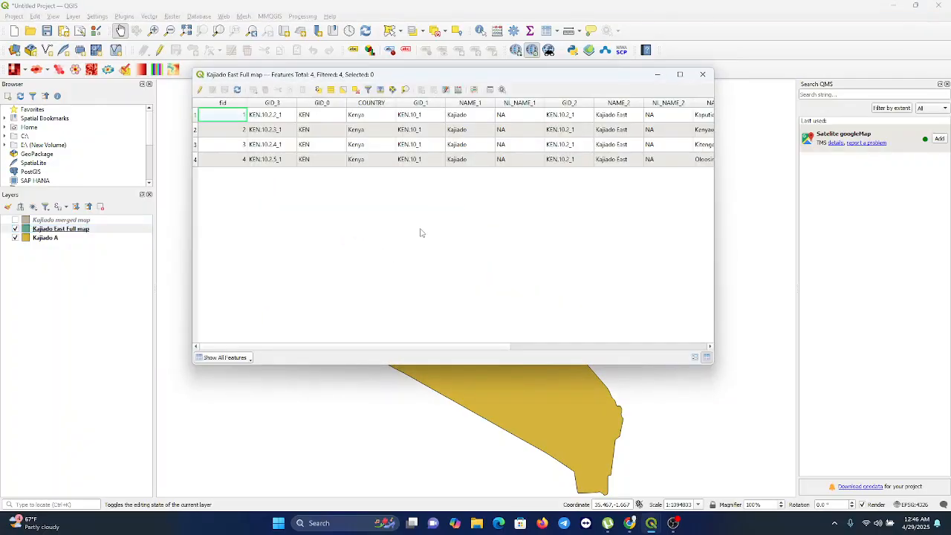
{"action": "left_click", "coordinate": [701, 74]}
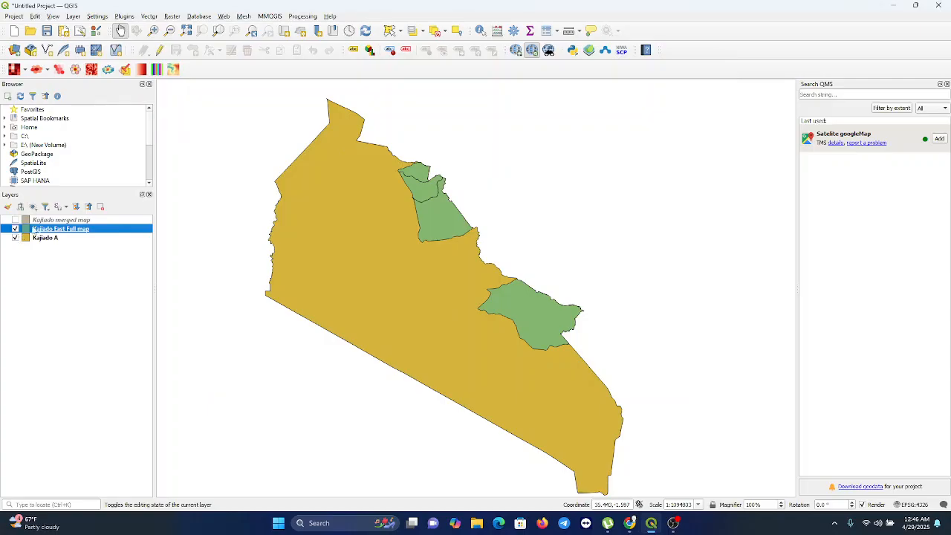
Show the Kajiado merged map layer and hide the Kajiado East Full map and Kajiado A layers
{"action": "left_click", "coordinate": [16, 220]}
{"action": "left_click", "coordinate": [16, 229]}
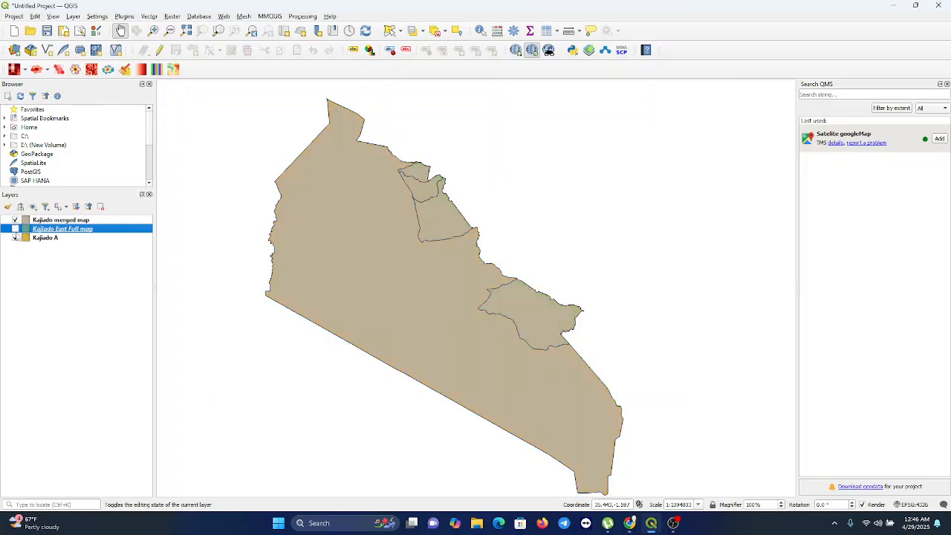
{"action": "left_click", "coordinate": [16, 237]}
Examine the attribute table of the Kajiado merged map layer for the combined fields and features
{"action": "left_click", "coordinate": [43, 222]}
{"action": "right_click", "coordinate": [46, 220]}
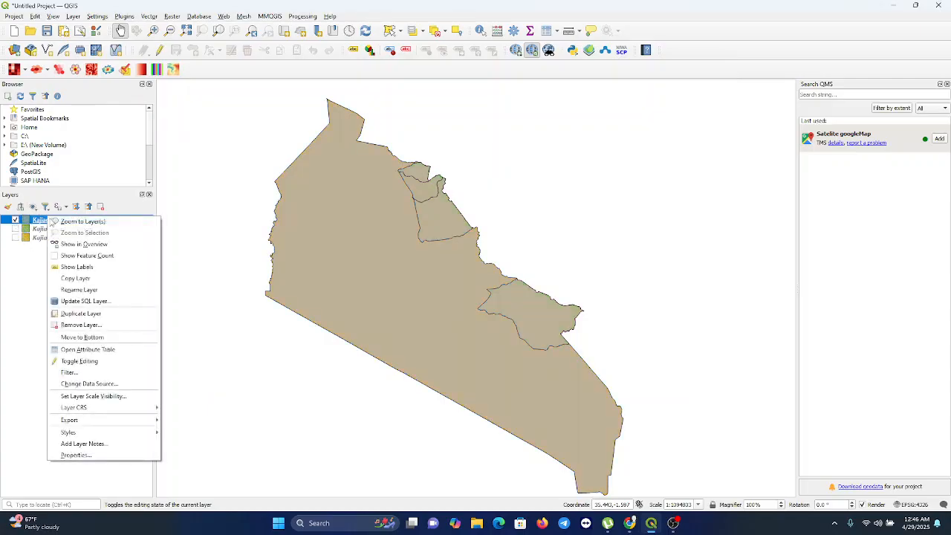
{"action": "left_click", "coordinate": [87, 350]}
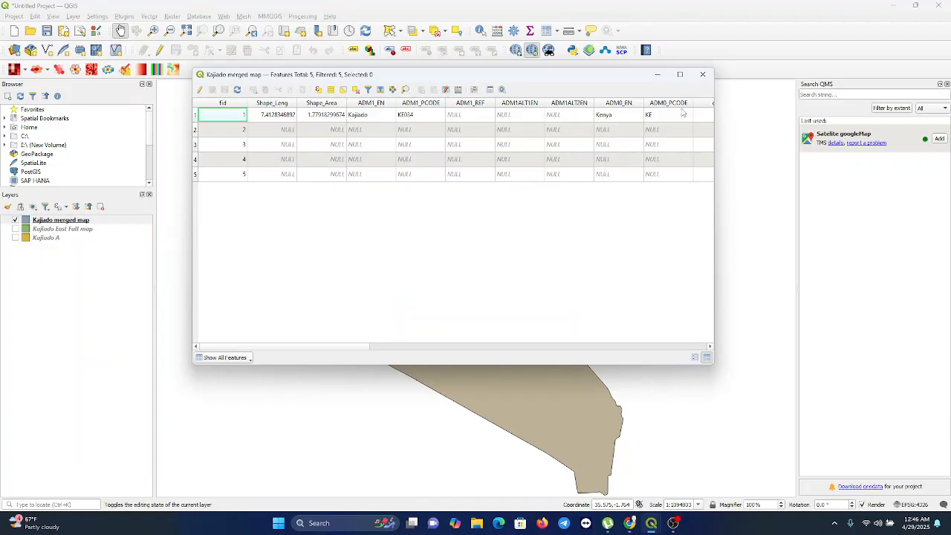
{"action": "left_click", "coordinate": [702, 75]}
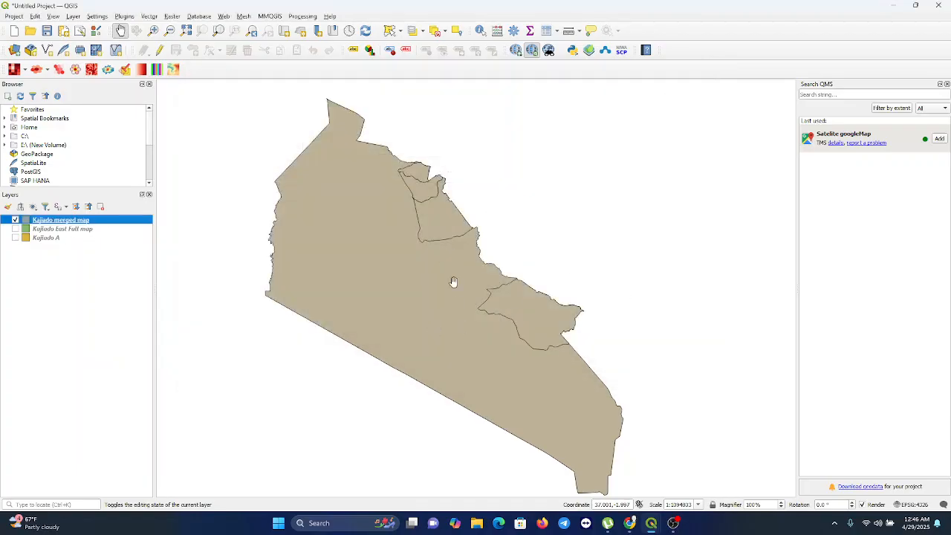